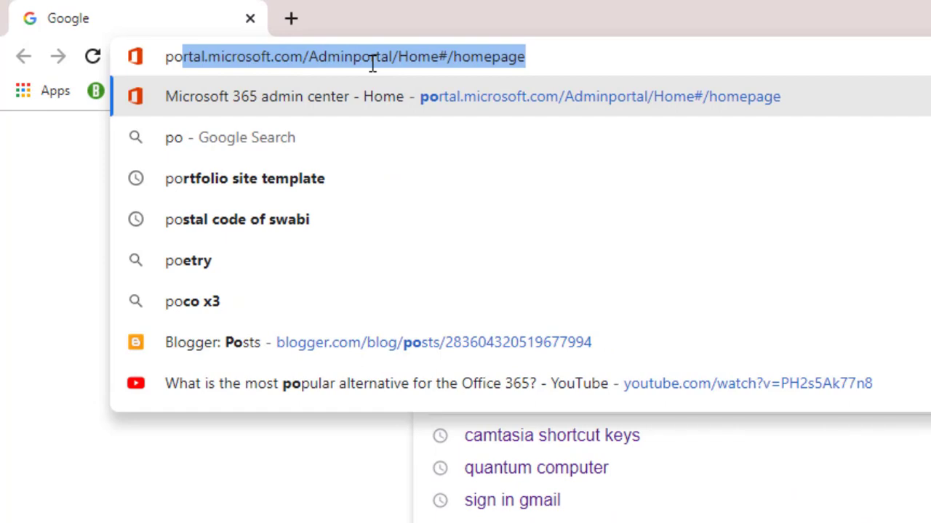
- Correct the typo in Chrome's address bar and load office.com
text(\\\)
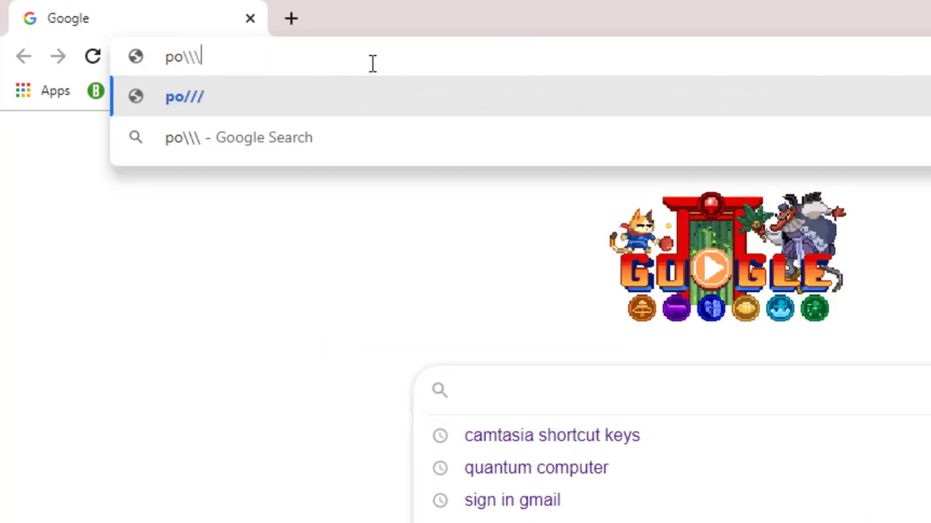
key(BackSpace)
key(BackSpace)
key(BackSpace)
key(BackSpace)
key(BackSpace)
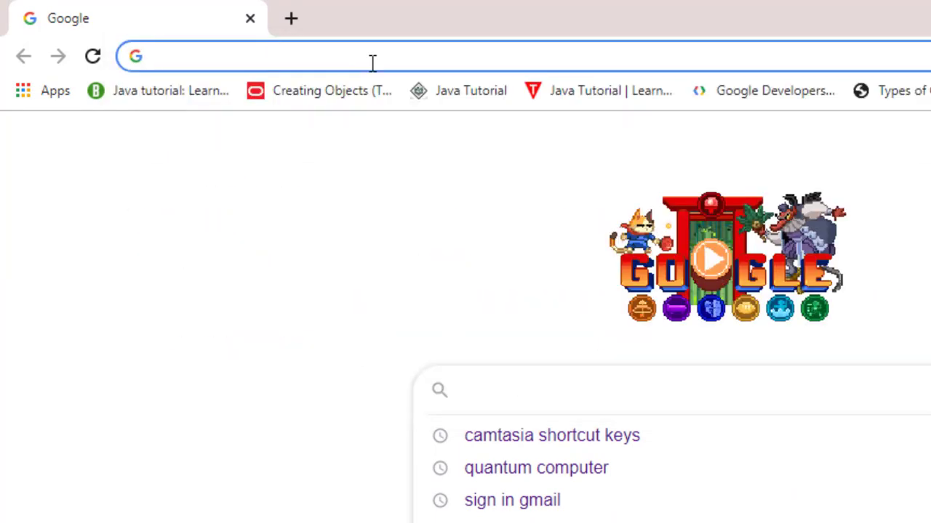
text(of)
key(Return)
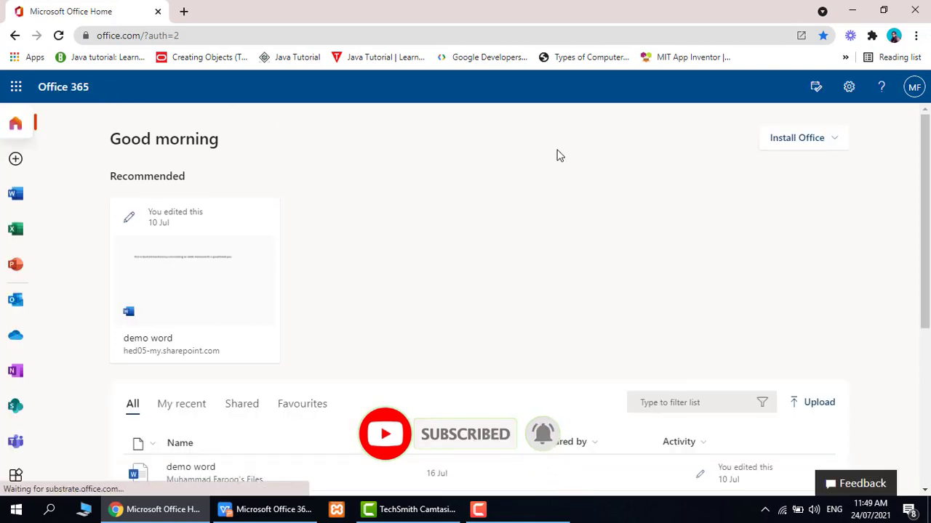
- Launch the Admin app from the Office 365 app launcher
click(17, 91)
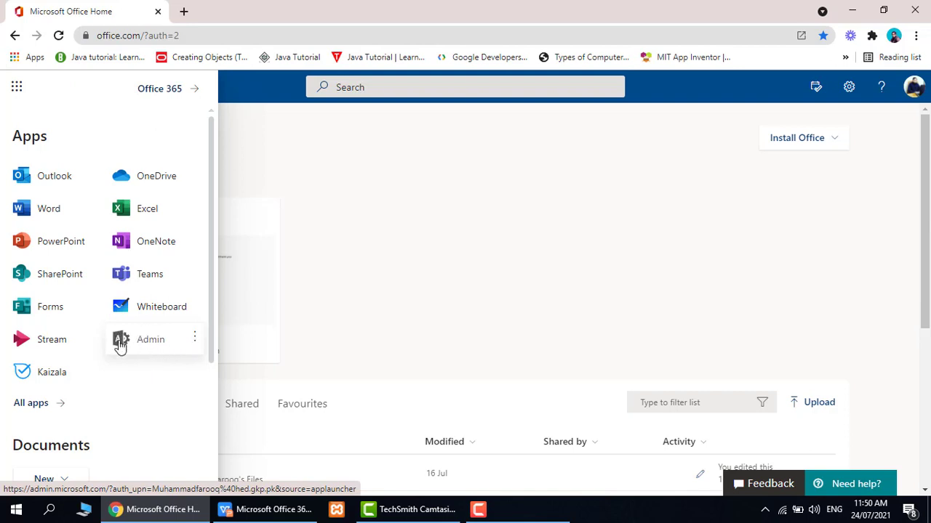
click(150, 346)
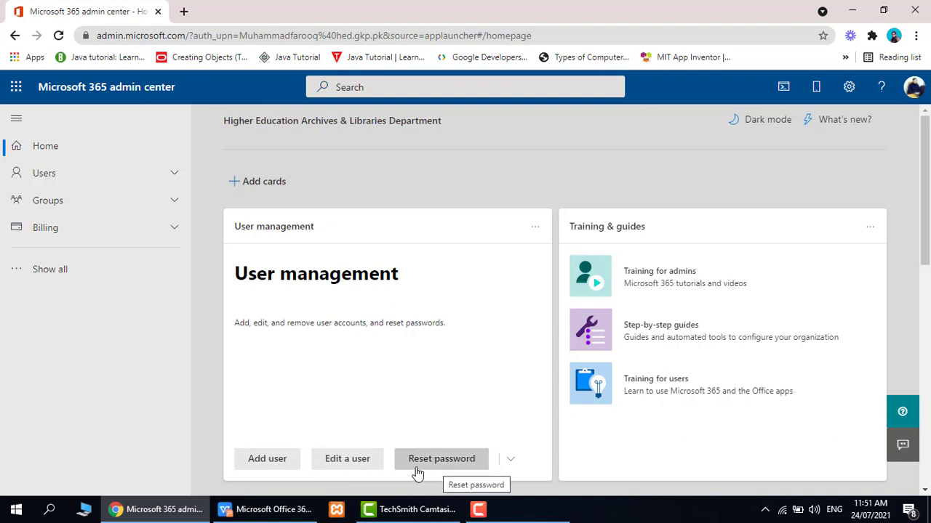
- Under Edit a user, search for the user by name, select them and open their details
click(348, 459)
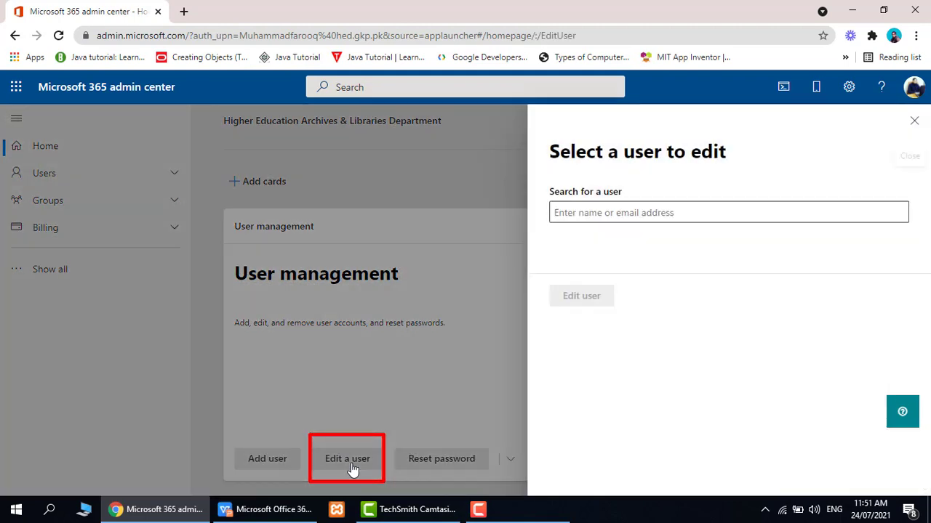
click(650, 214)
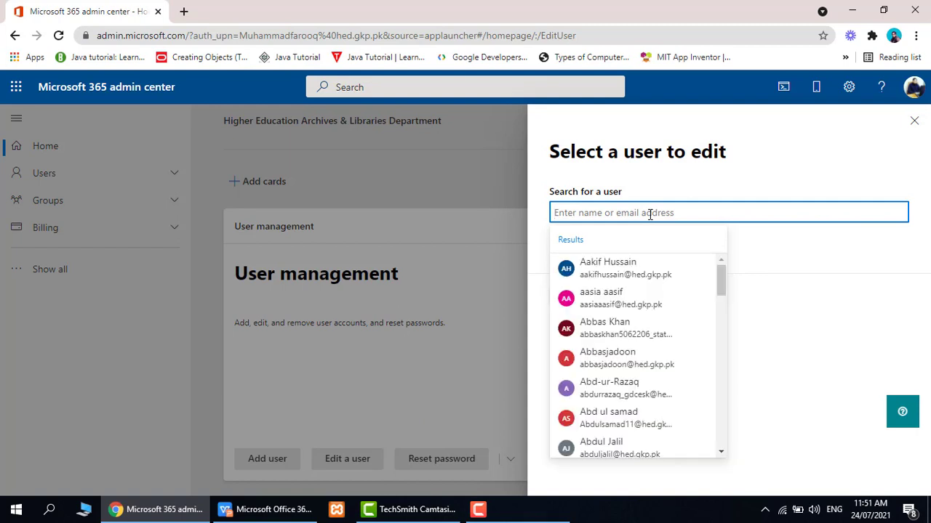
text(musa)
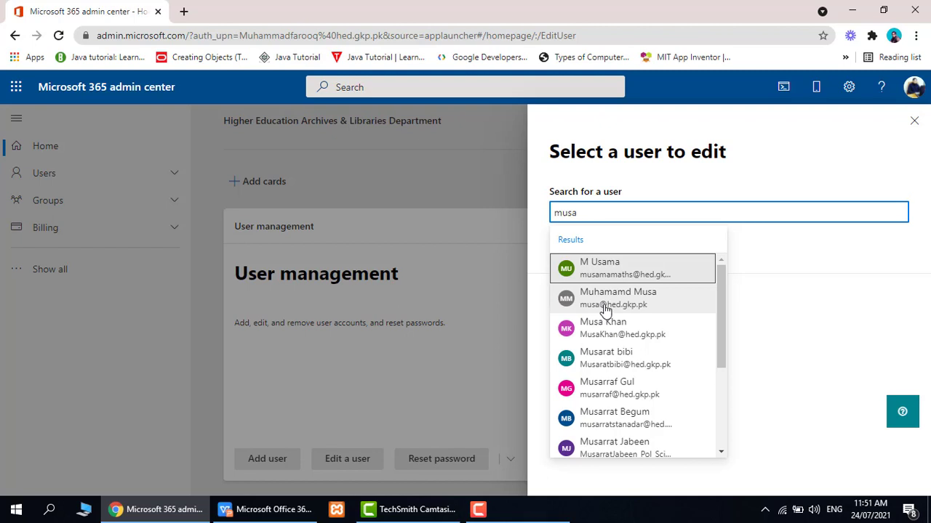
click(605, 311)
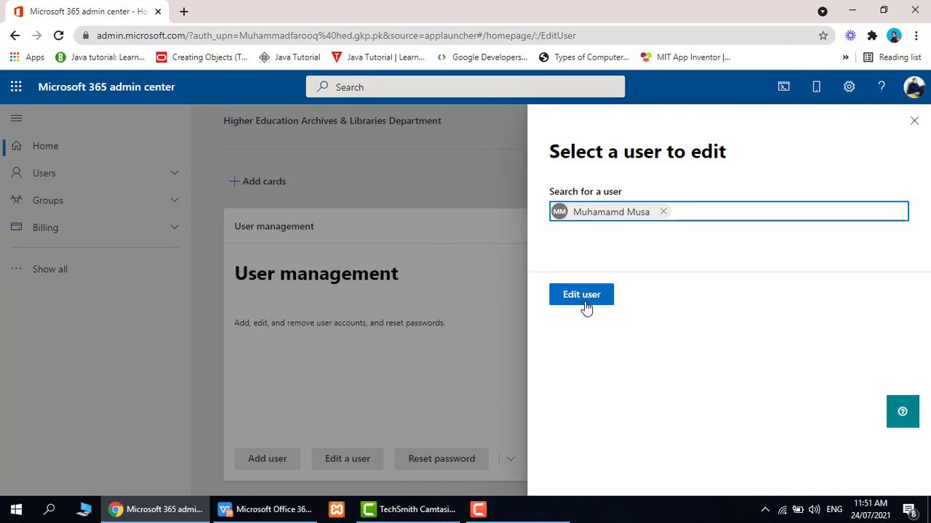
click(586, 307)
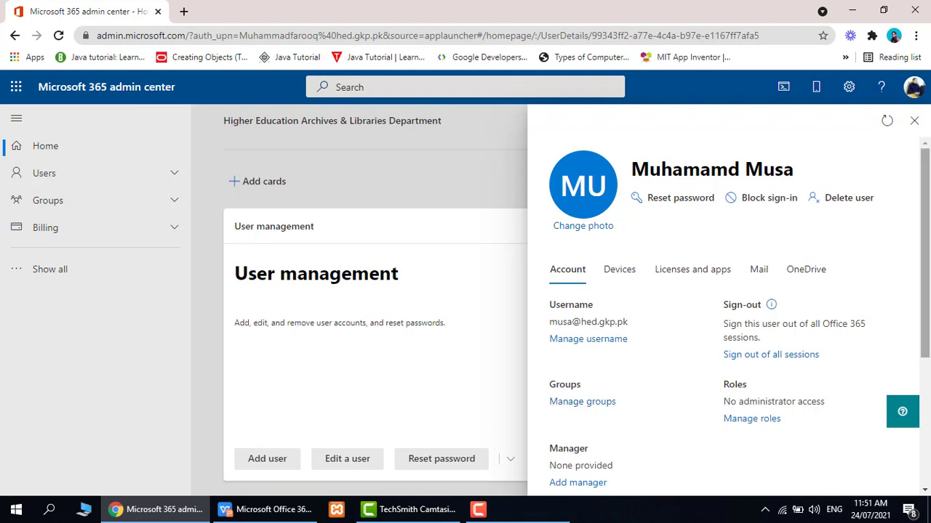
- Bring up the Change photo panel under the user's avatar
drag(926, 242, 928, 204)
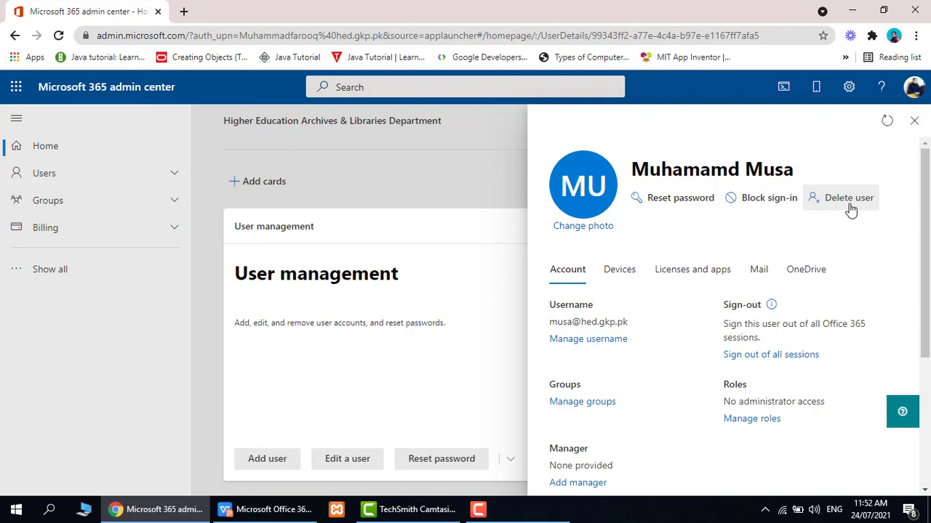
click(590, 231)
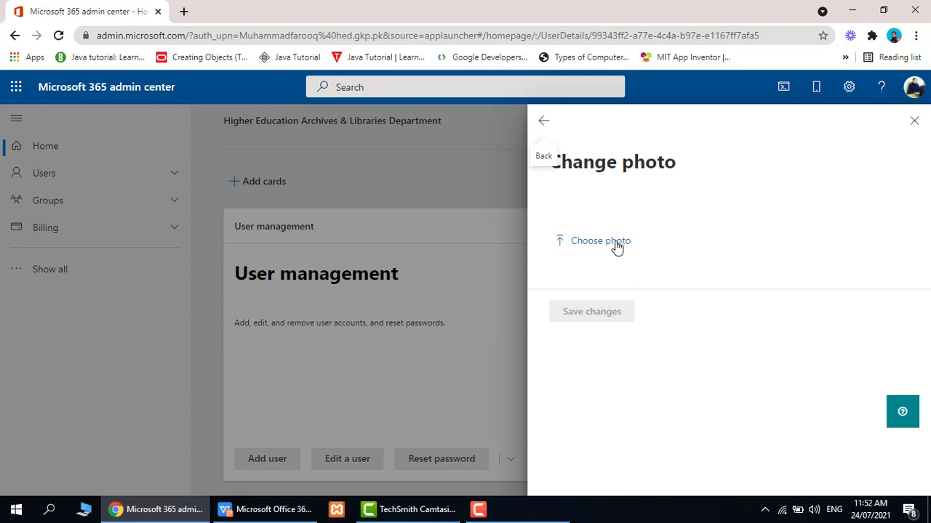
- Set the last WhatsApp image from Desktop\logo as the profile photo and save it
click(616, 247)
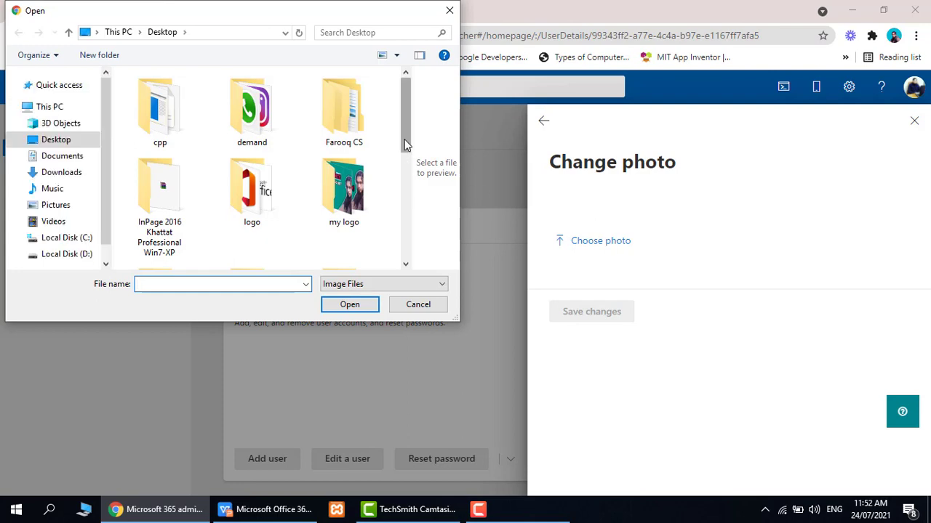
drag(404, 139, 398, 121)
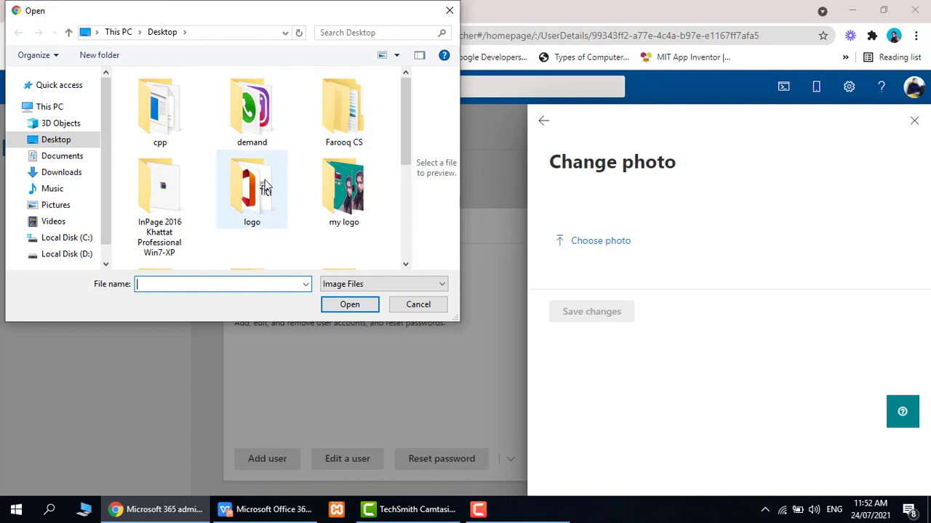
click(256, 203)
double_click(256, 204)
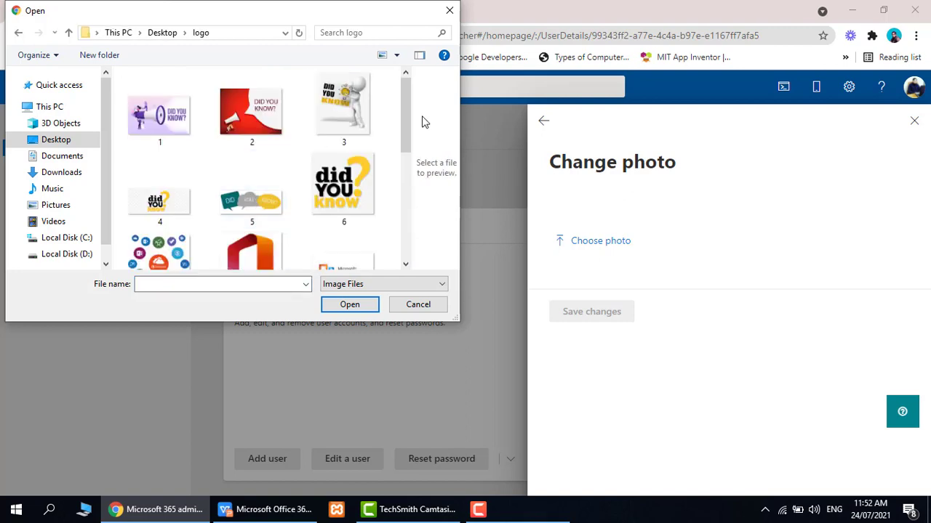
drag(408, 122, 422, 247)
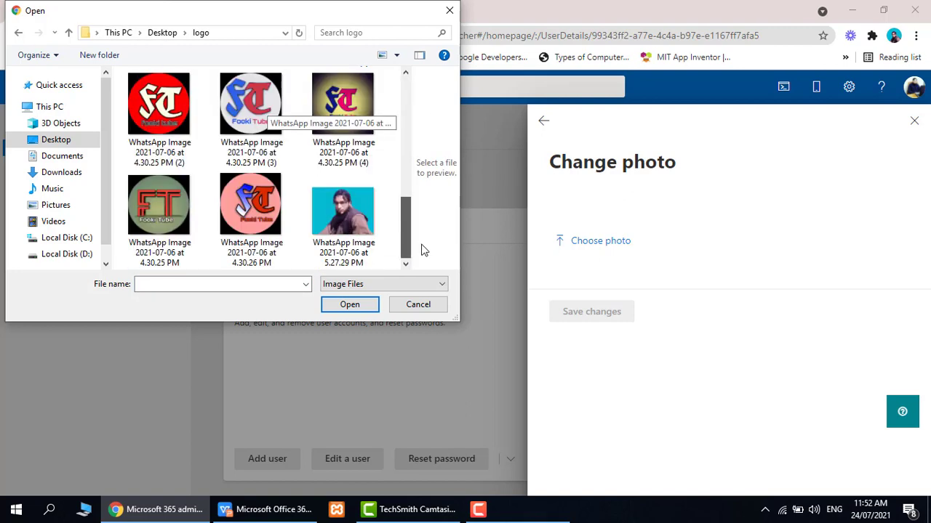
click(346, 227)
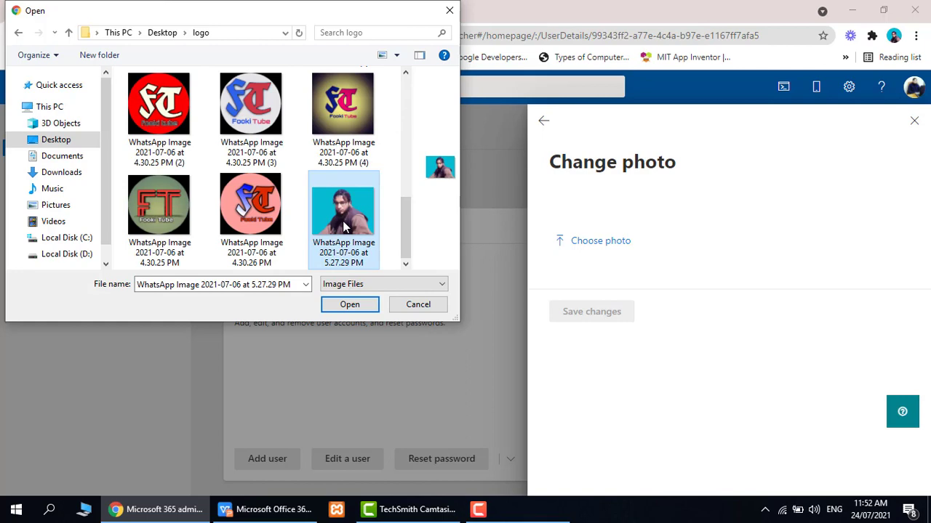
click(357, 312)
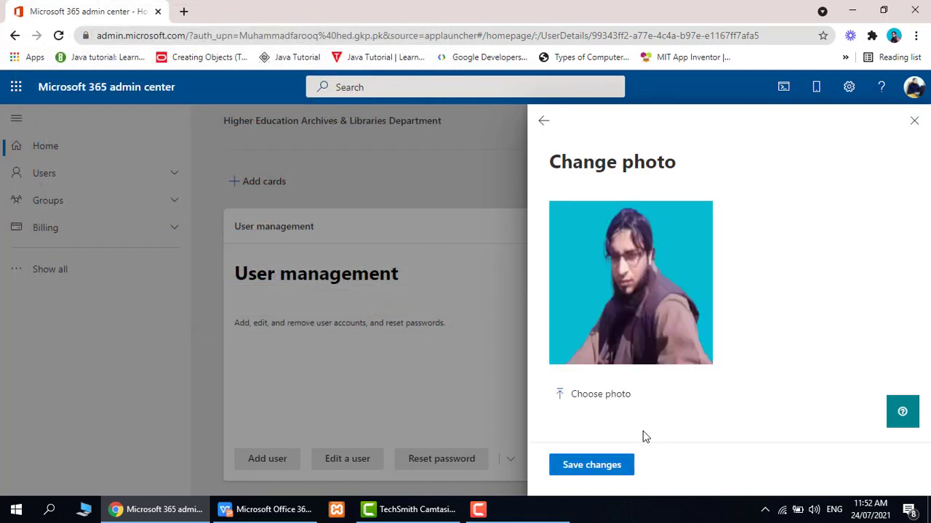
click(598, 474)
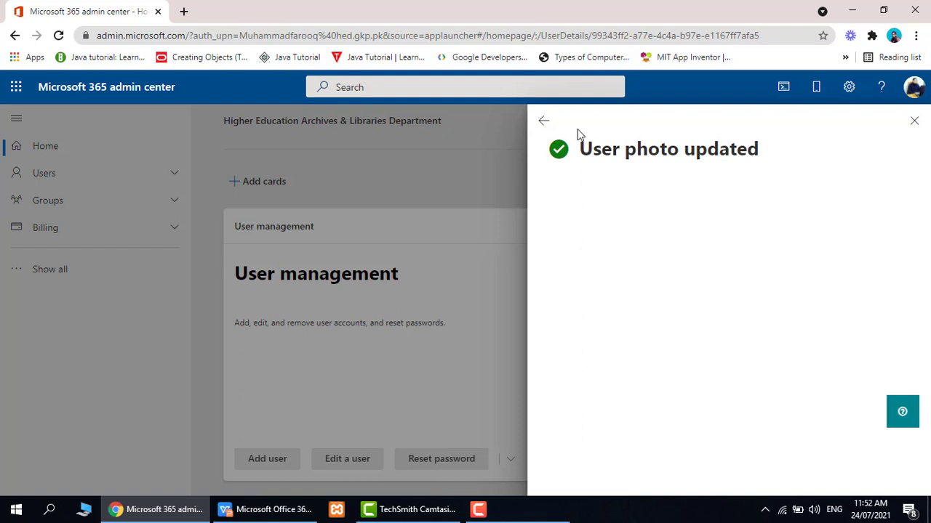
click(541, 121)
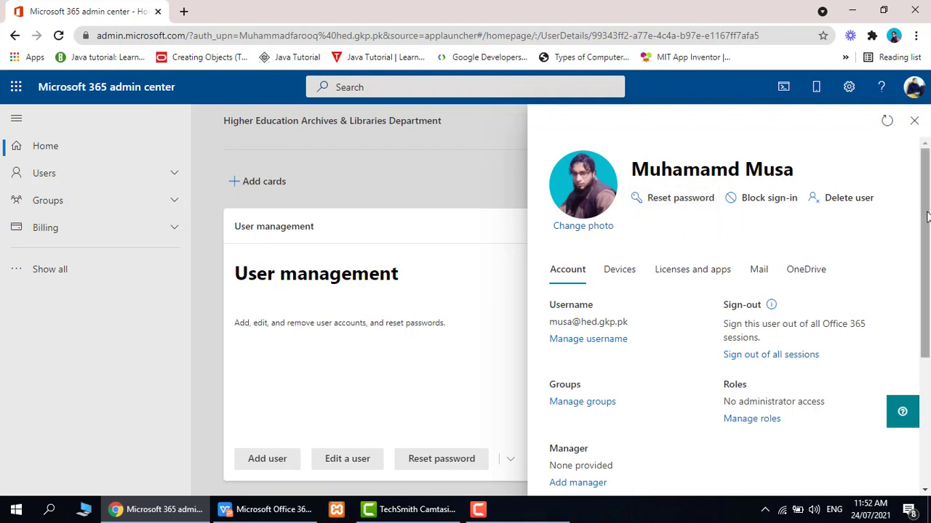
- Append 123 to the existing username in Manage username and save the change
drag(926, 218, 927, 271)
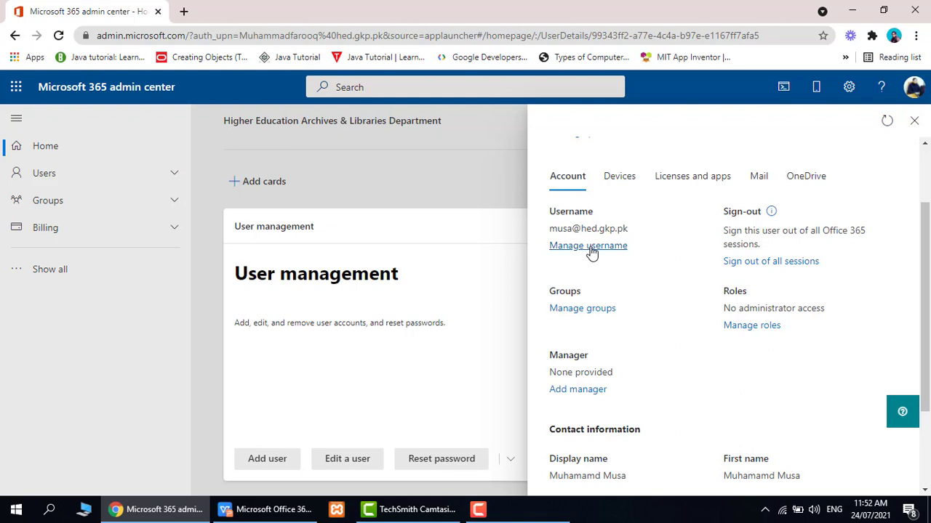
click(591, 251)
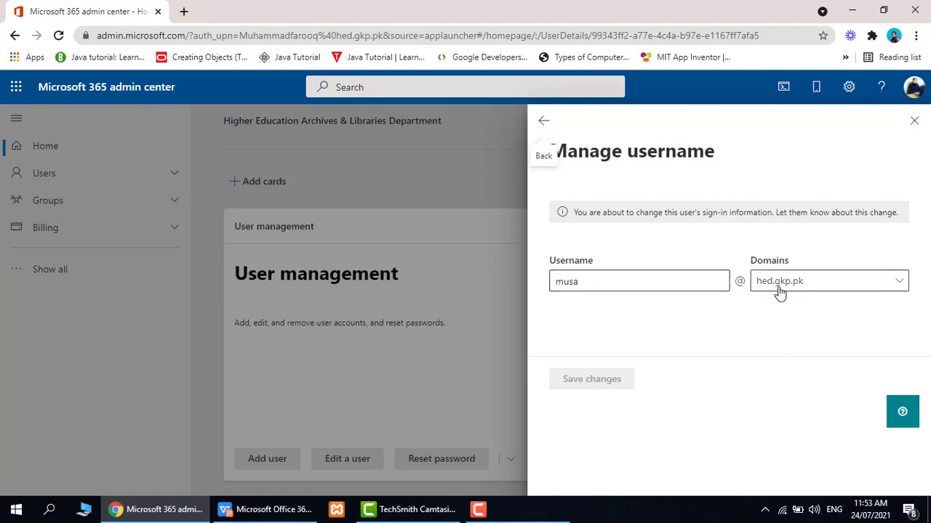
click(586, 284)
text(123)
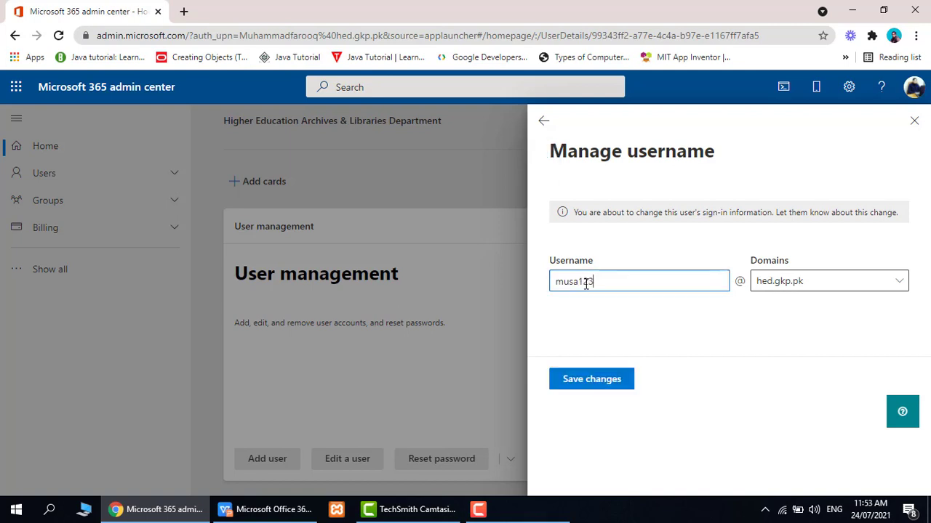
click(588, 379)
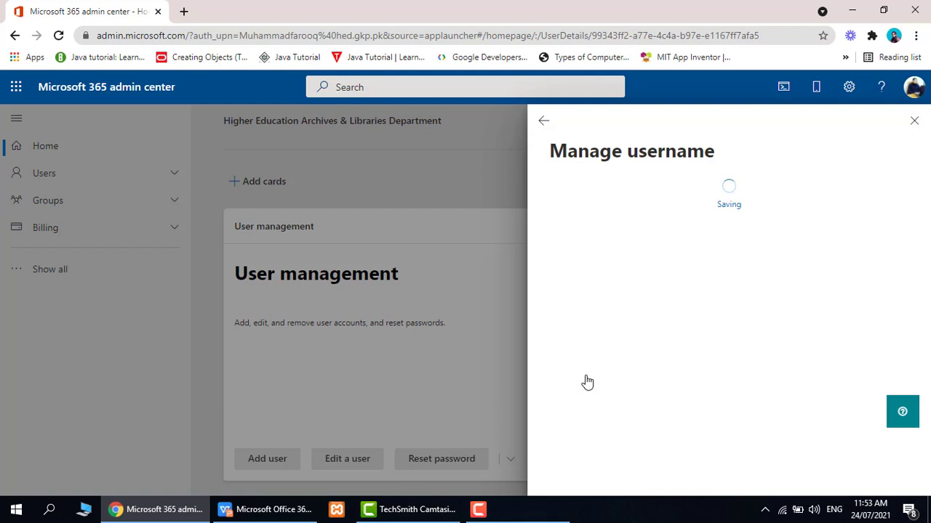
click(543, 122)
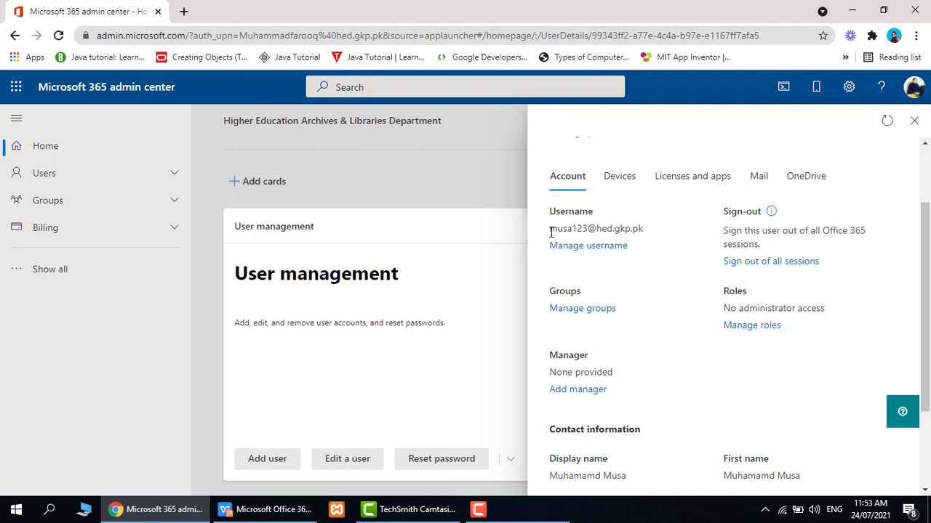
- Highlight the updated username and bring up the user's contact information for editing
drag(551, 230, 580, 230)
drag(927, 233, 927, 309)
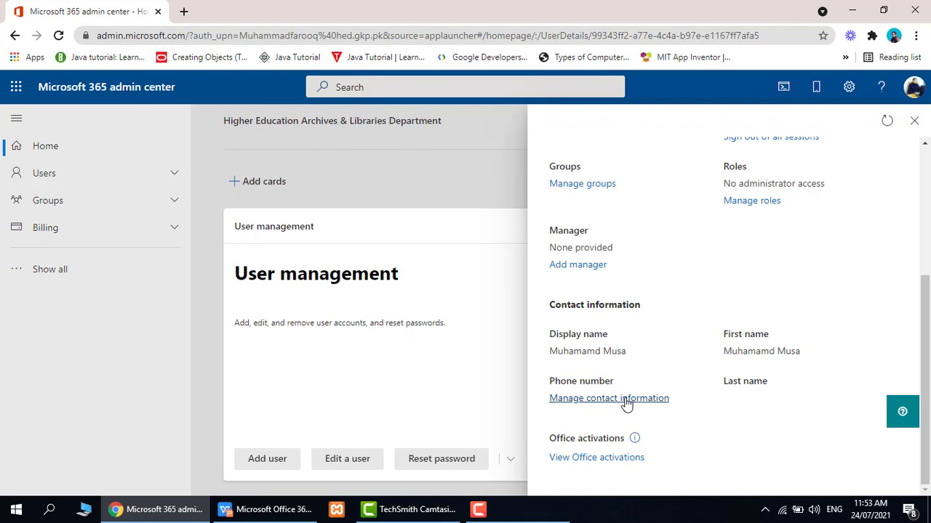
click(627, 400)
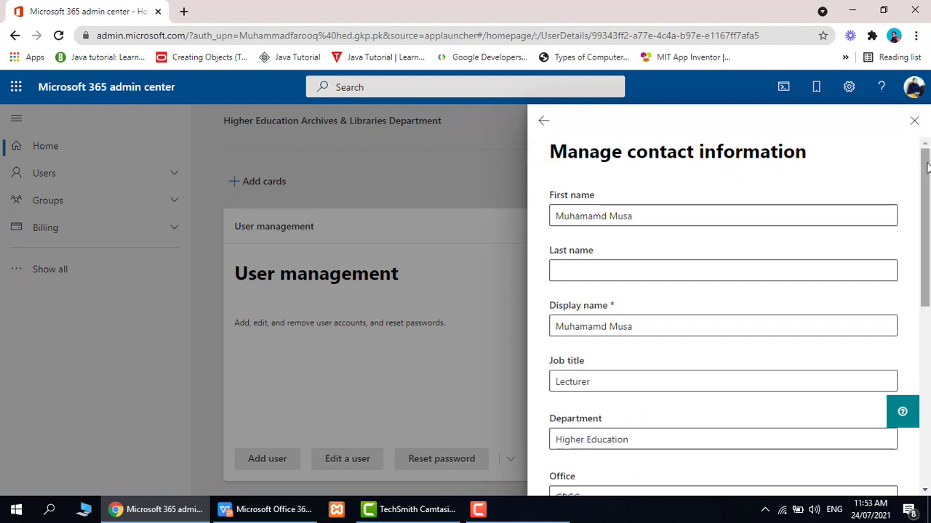
scroll(926, 168, down, 1)
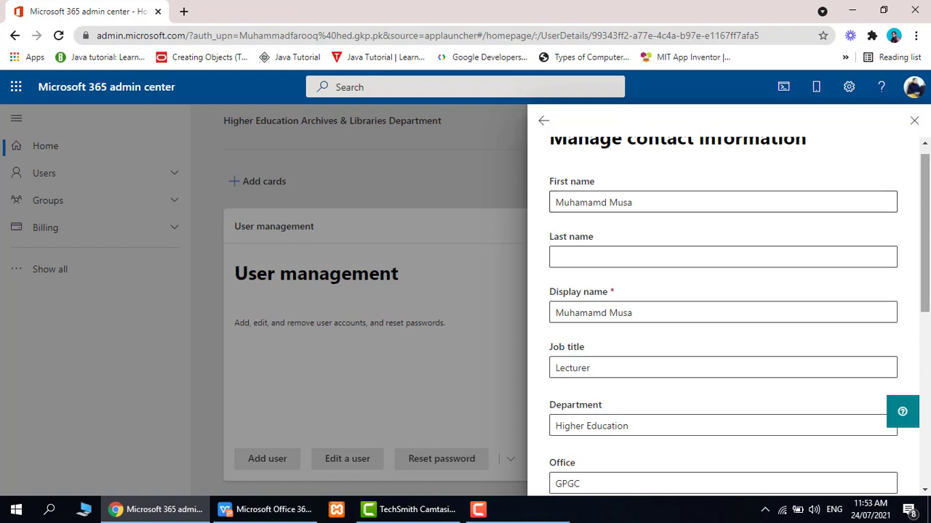
scroll(649, 205, up, 1)
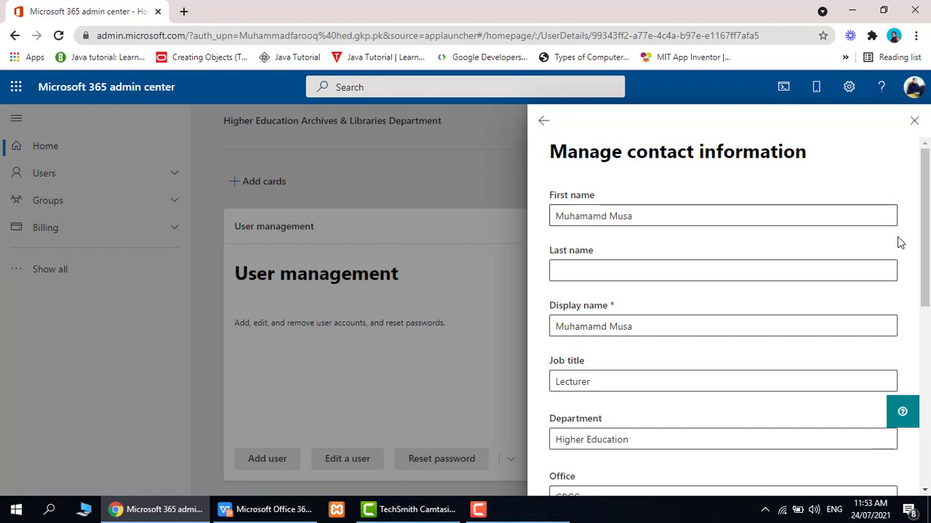
scroll(711, 264, down, 2)
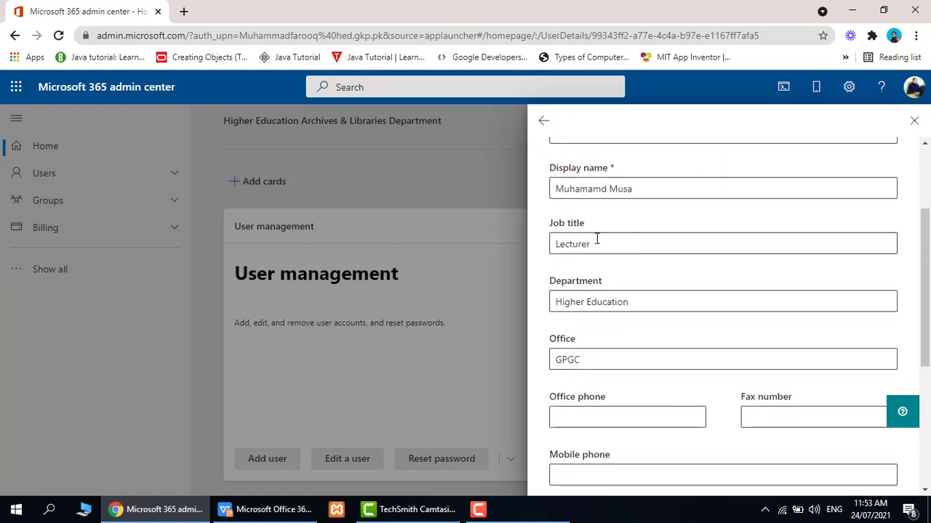
- Replace job title Lecturer with 'Assitant Prof', save, and highlight the confirmation message
drag(609, 242, 553, 242)
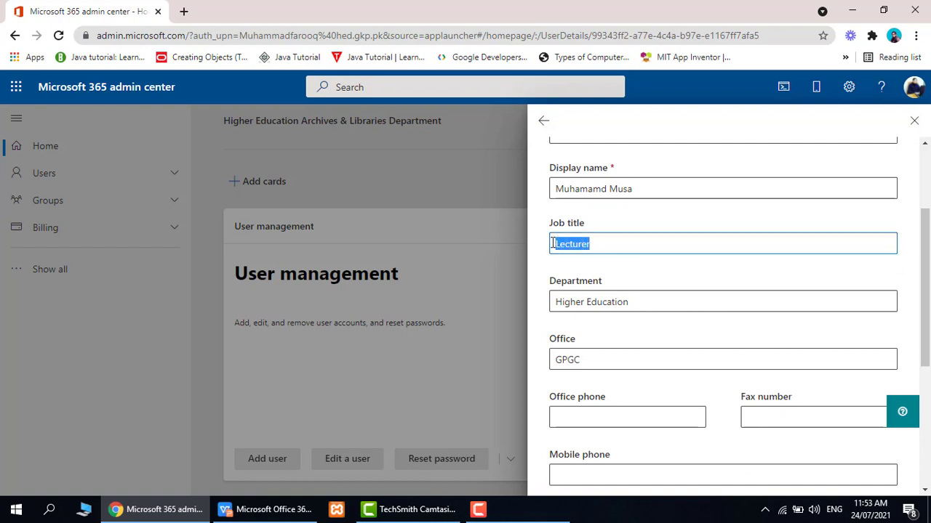
text(Assitant P)
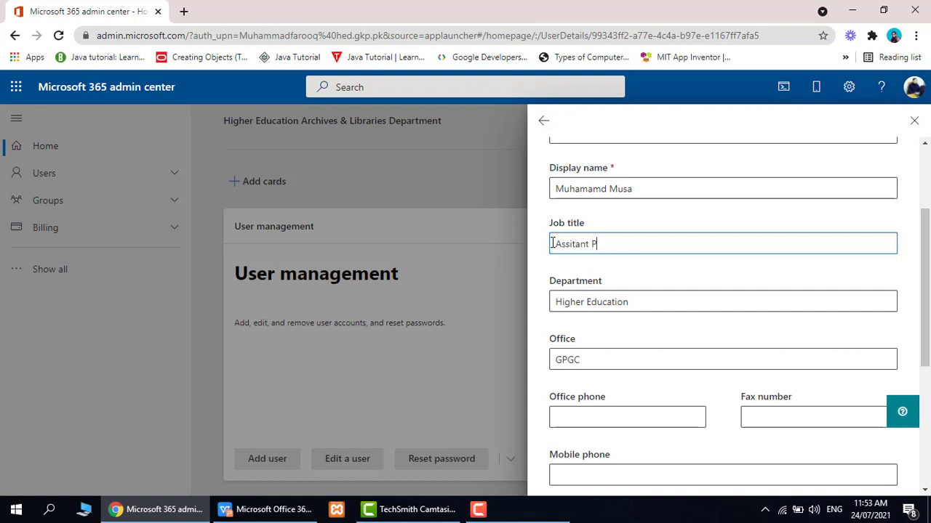
text(rof)
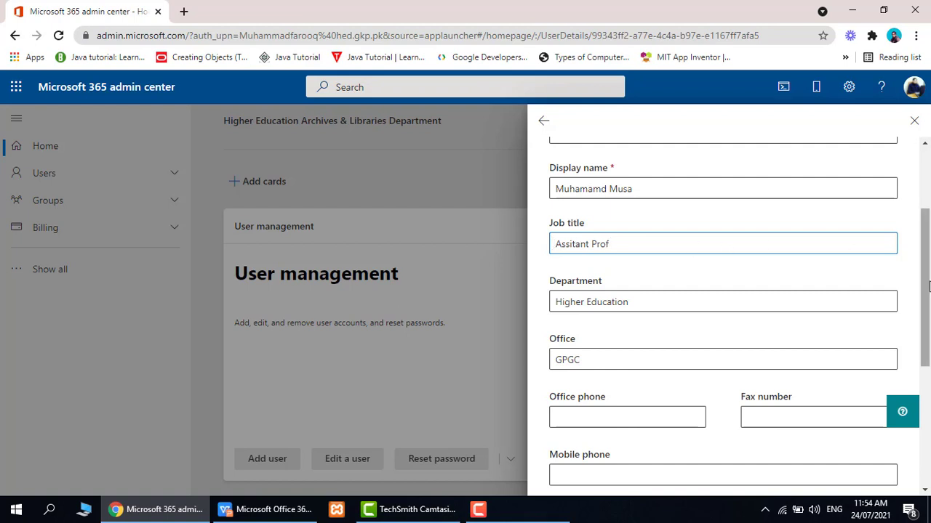
drag(927, 286, 929, 414)
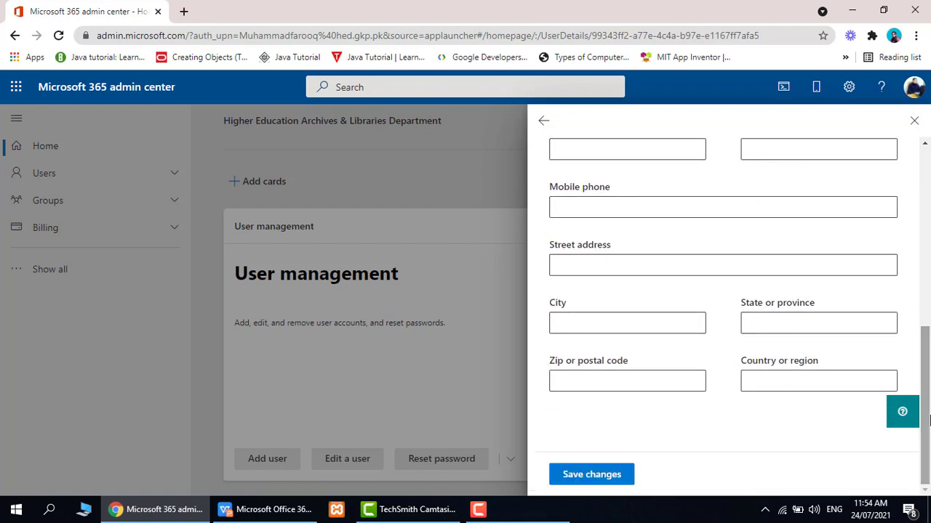
click(591, 475)
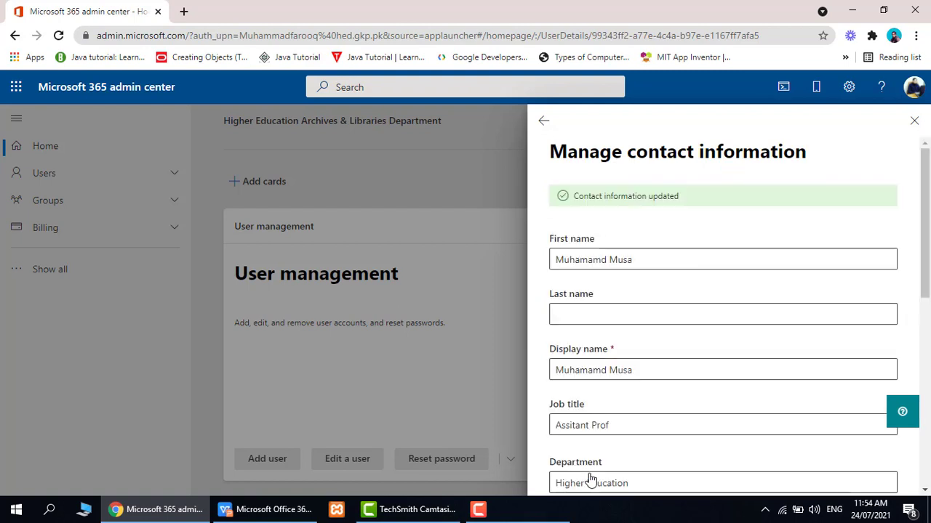
double_click(578, 198)
drag(613, 198, 679, 199)
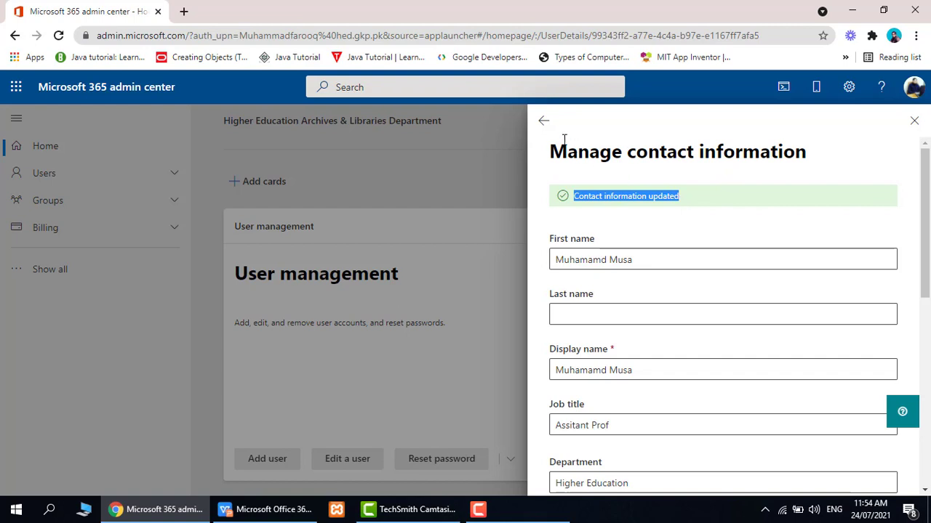
- Go back to the user's details panel and bring up Reset password
click(545, 126)
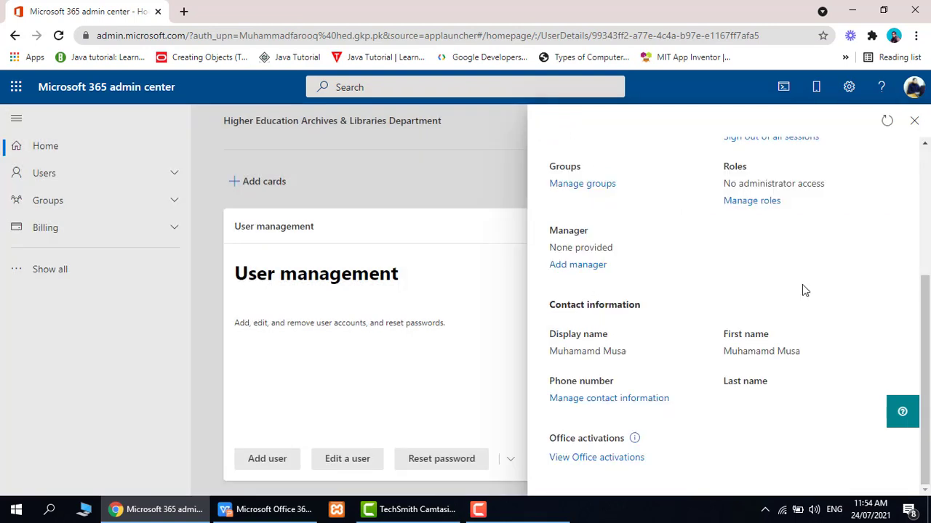
drag(927, 377, 927, 249)
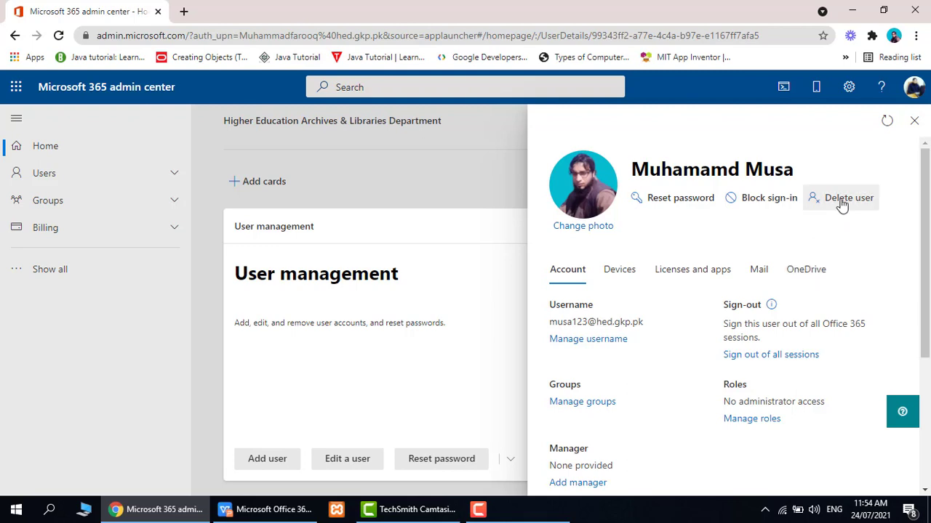
click(682, 200)
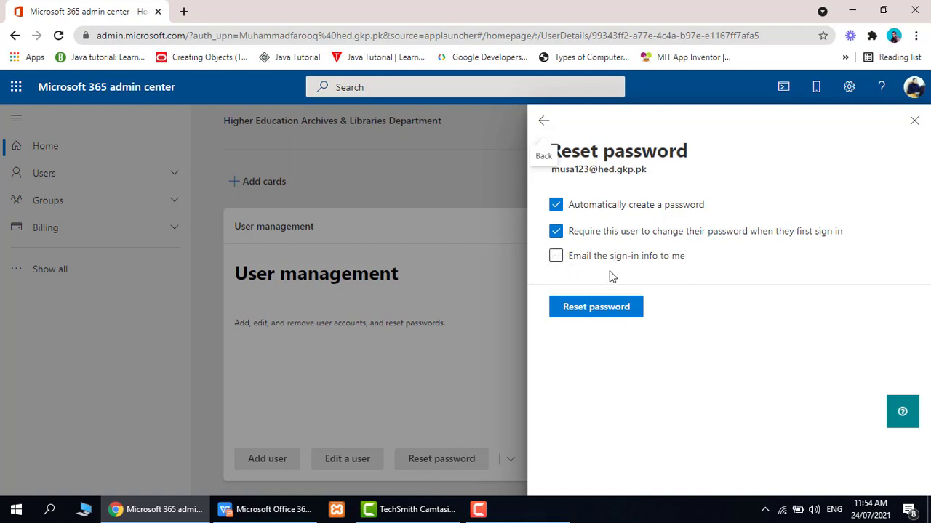
- Reset the password, emailing the sign-in info to a different e-mail address than prefilled
click(556, 259)
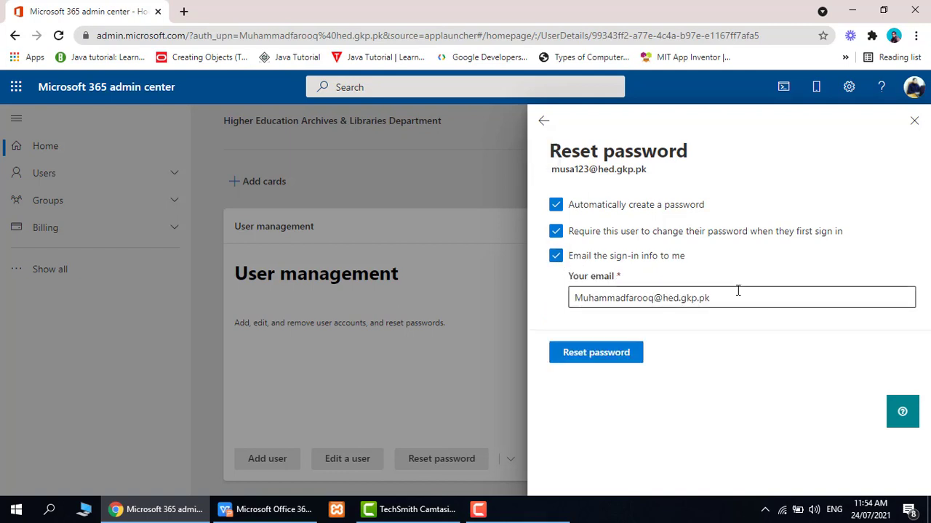
drag(730, 300, 572, 299)
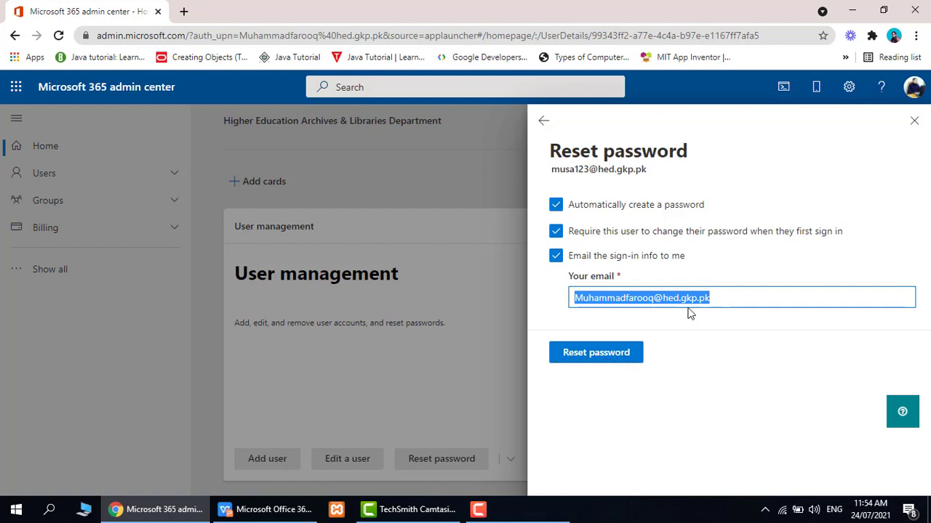
drag(714, 300, 541, 317)
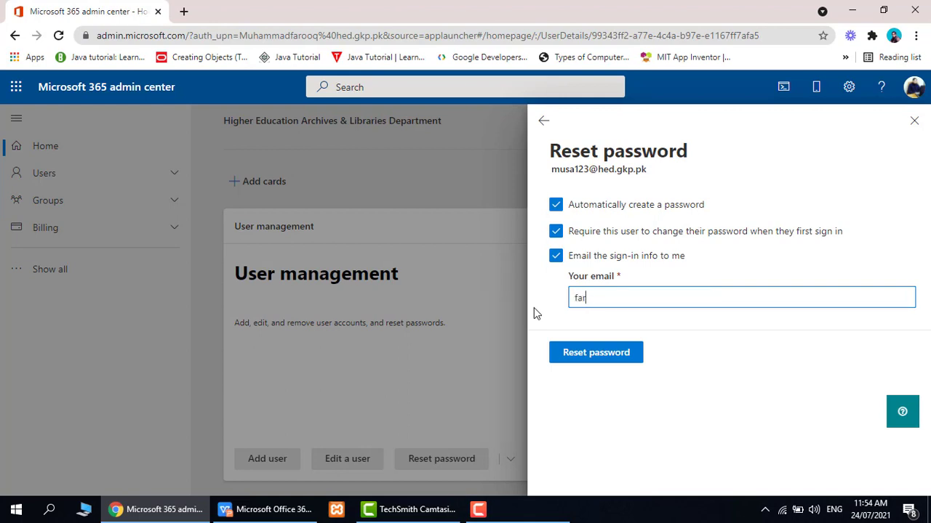
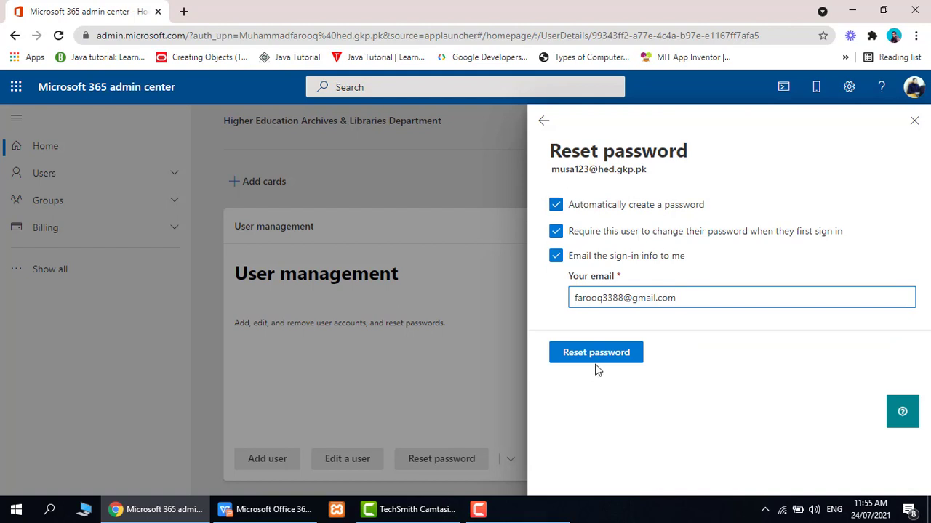
drag(676, 298, 544, 291)
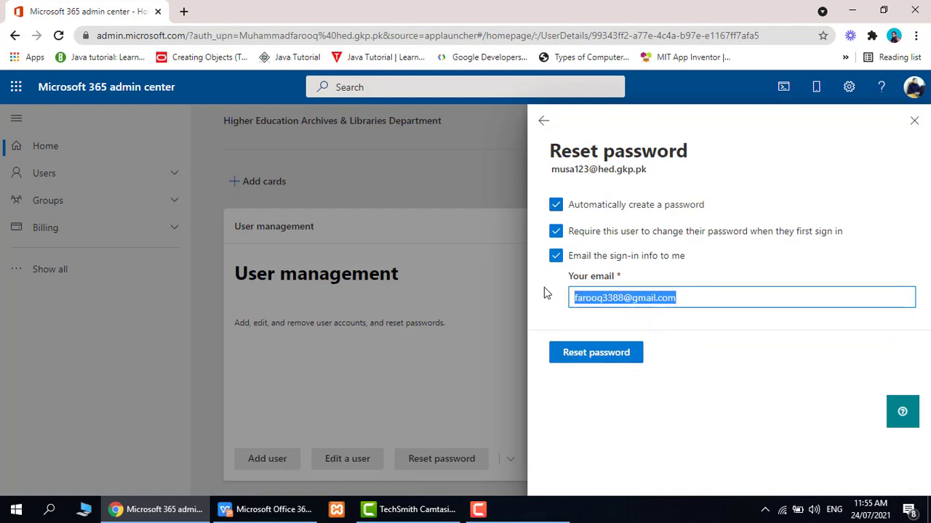
click(590, 356)
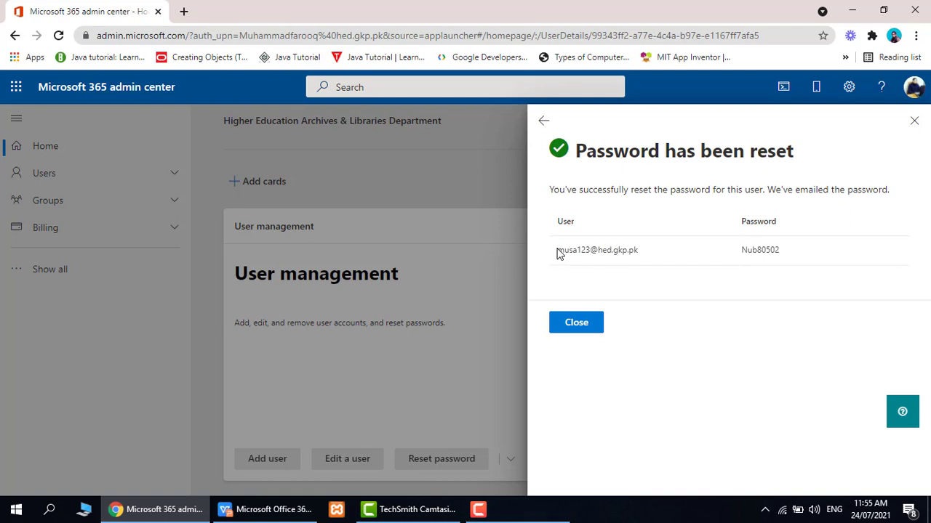
- Highlight the username and temporary password, dismiss the confirmation, and expand Users in navigation
drag(557, 253, 592, 250)
drag(741, 255, 791, 253)
click(582, 327)
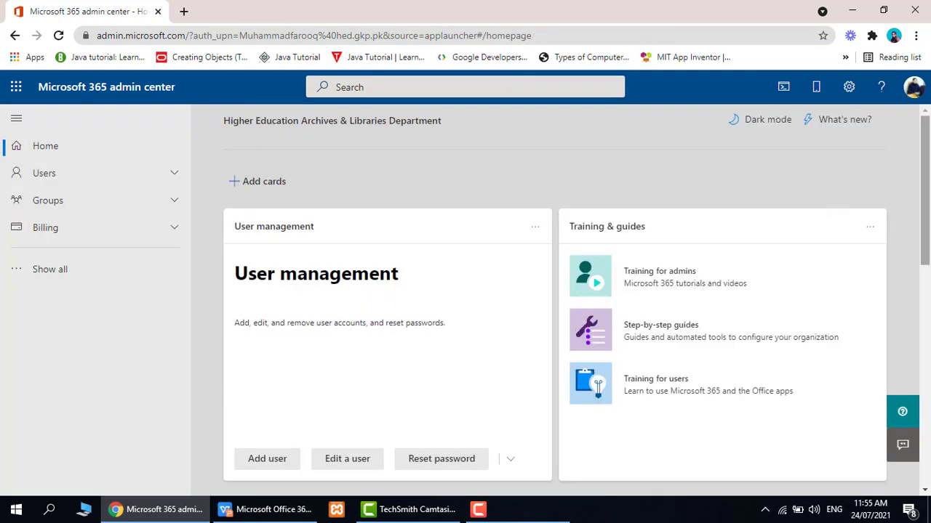
scroll(426, 290, down, 2)
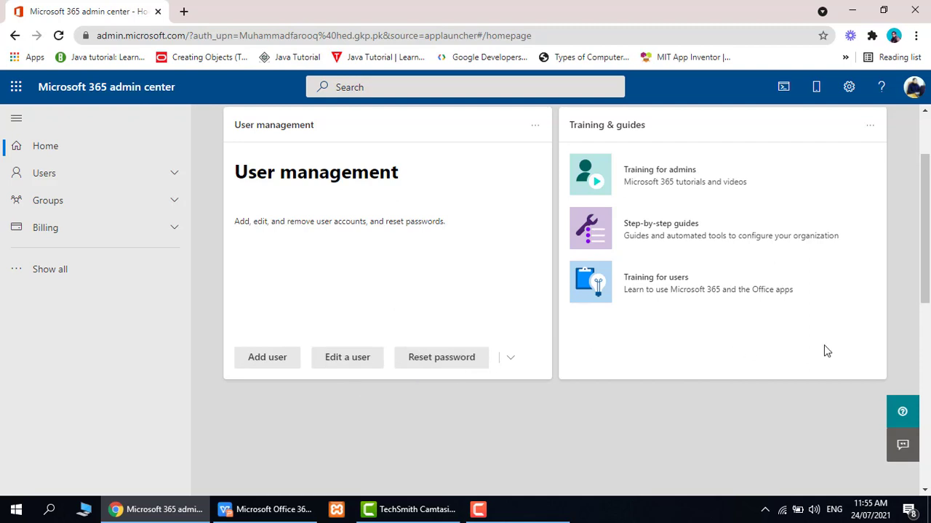
scroll(924, 277, up, 2)
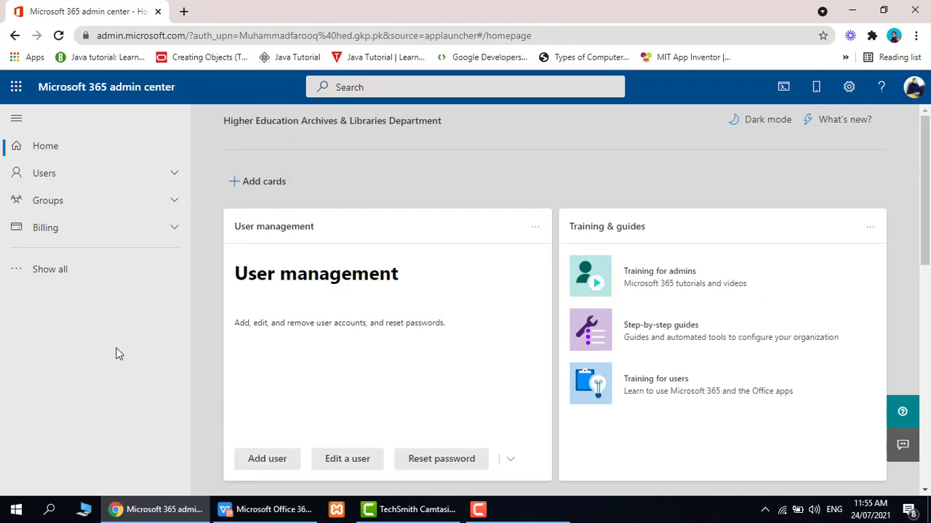
click(122, 274)
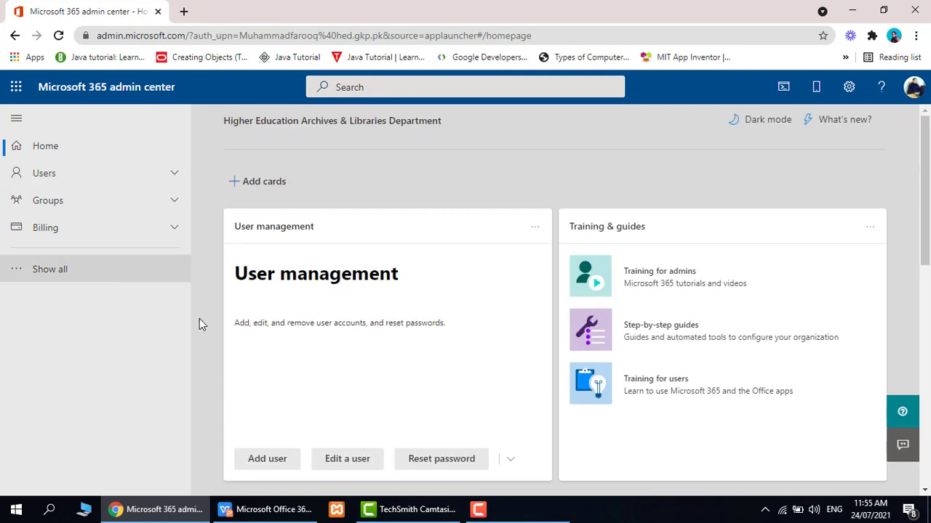
click(69, 178)
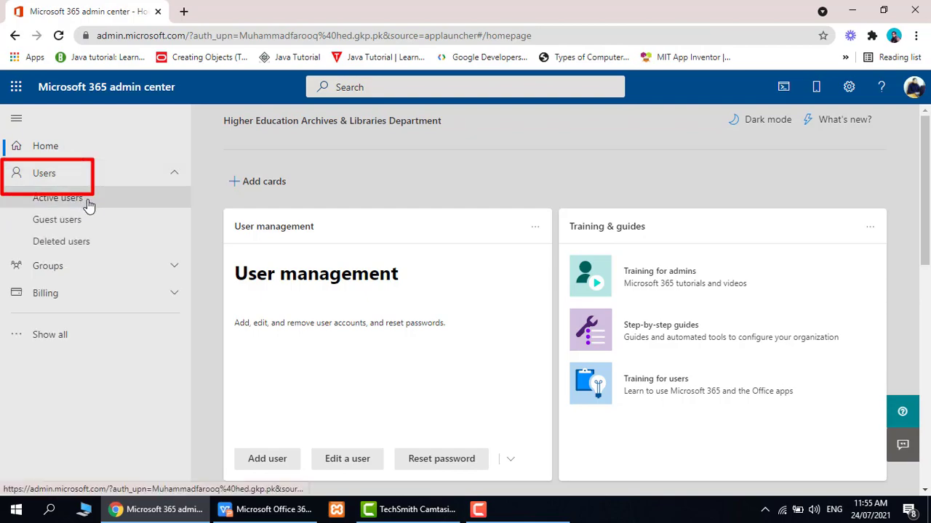
- Search the Active users list for the edited user's name and select their account row
click(86, 204)
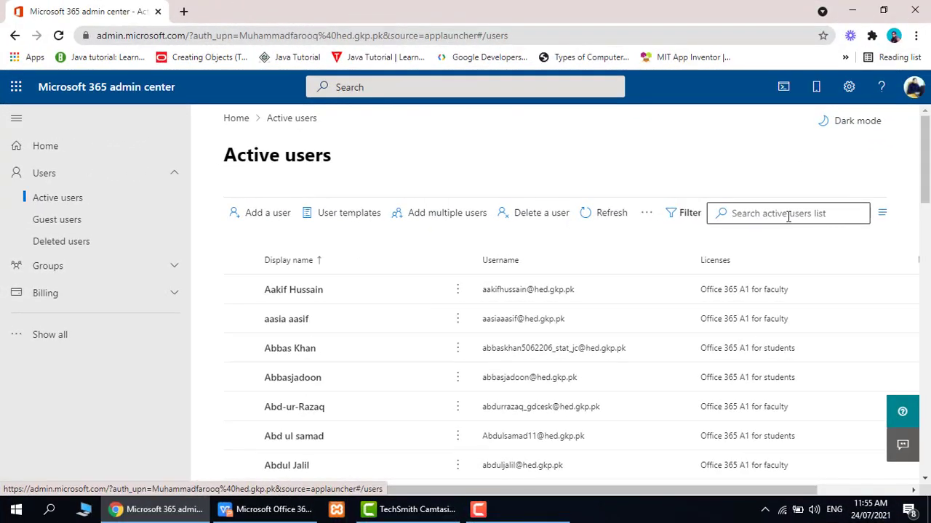
click(789, 215)
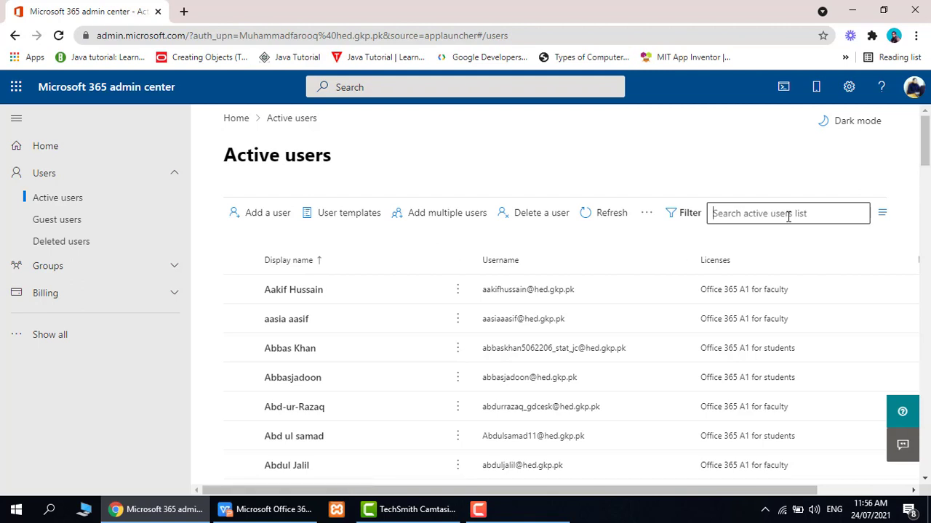
text(musa)
key(Return)
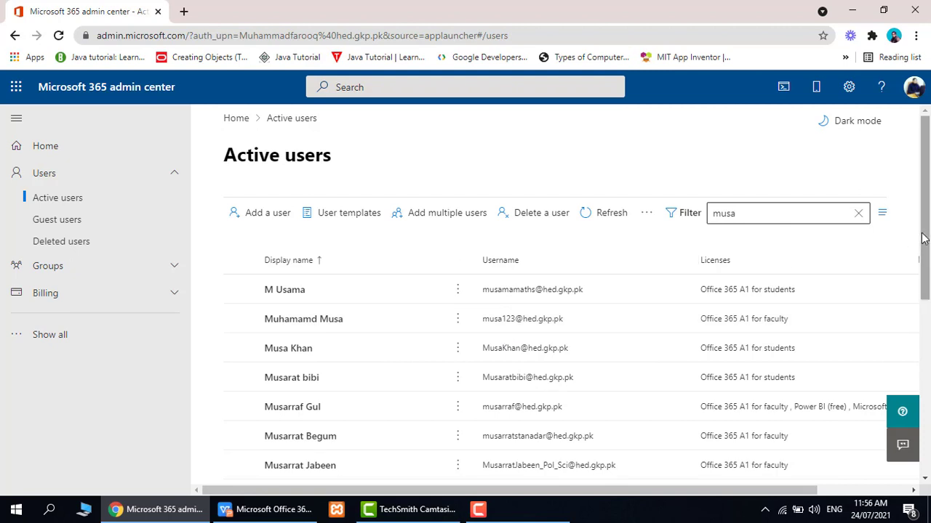
drag(927, 239, 928, 244)
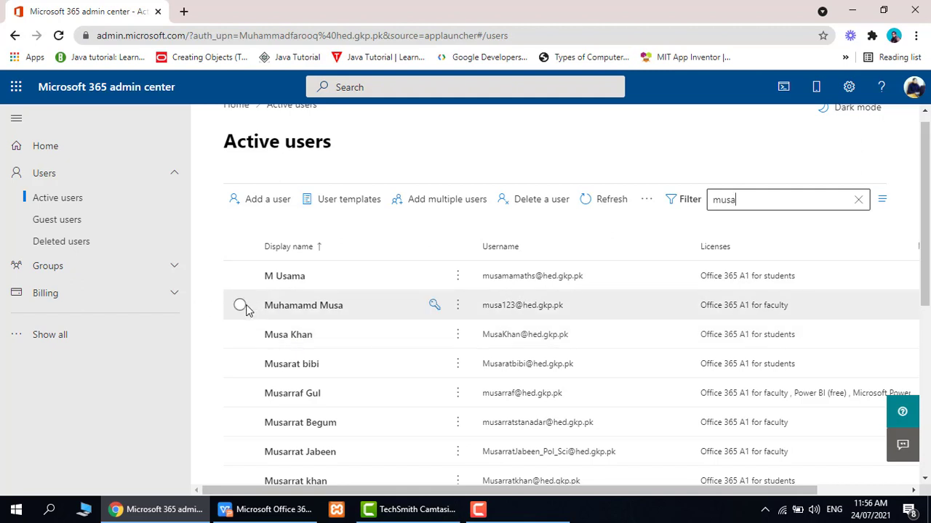
click(240, 306)
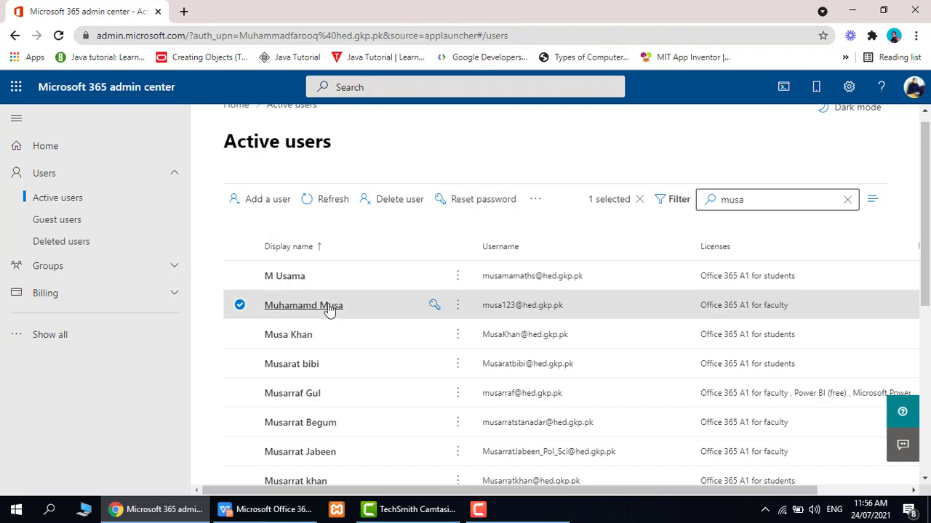
- Open the user's details pane and scroll through it to check the new photo and updated username
click(329, 308)
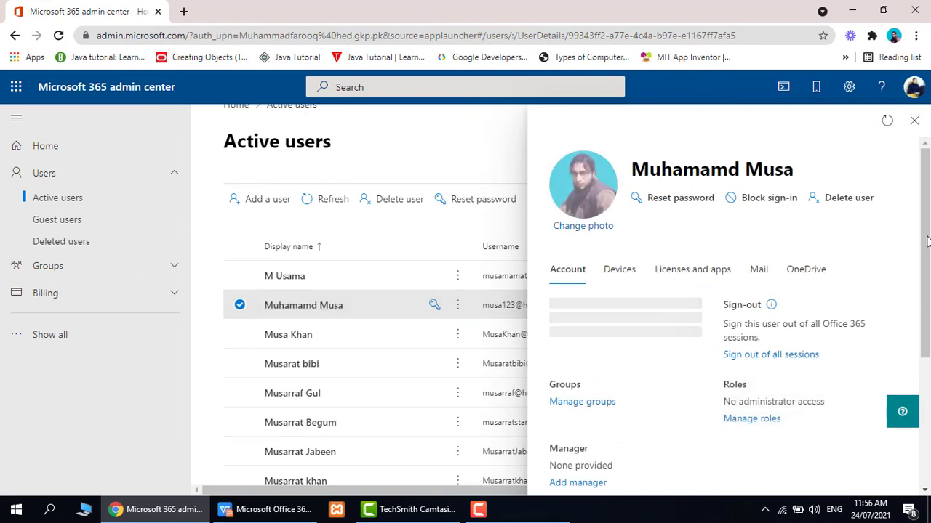
scroll(660, 296, down, 1)
scroll(727, 313, down, 2)
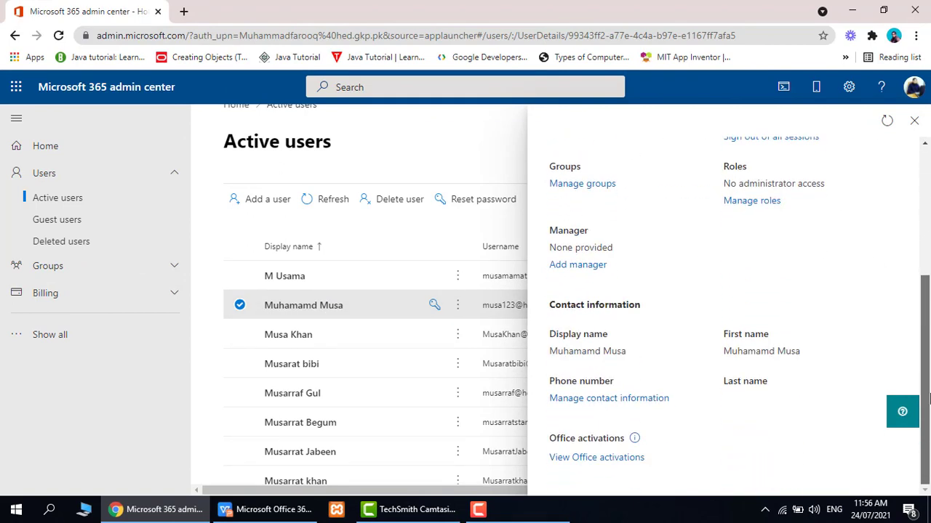
scroll(929, 399, up, 3)
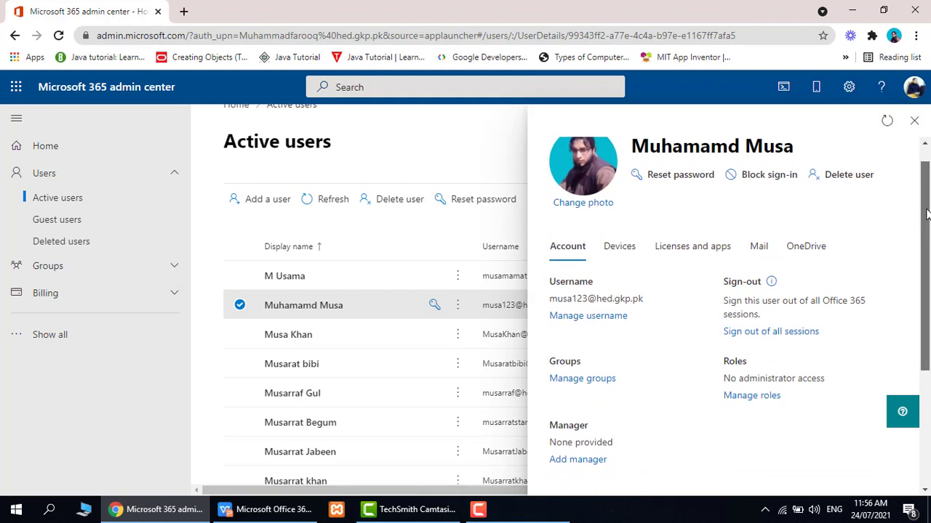
scroll(927, 200, down, 2)
scroll(927, 193, up, 2)
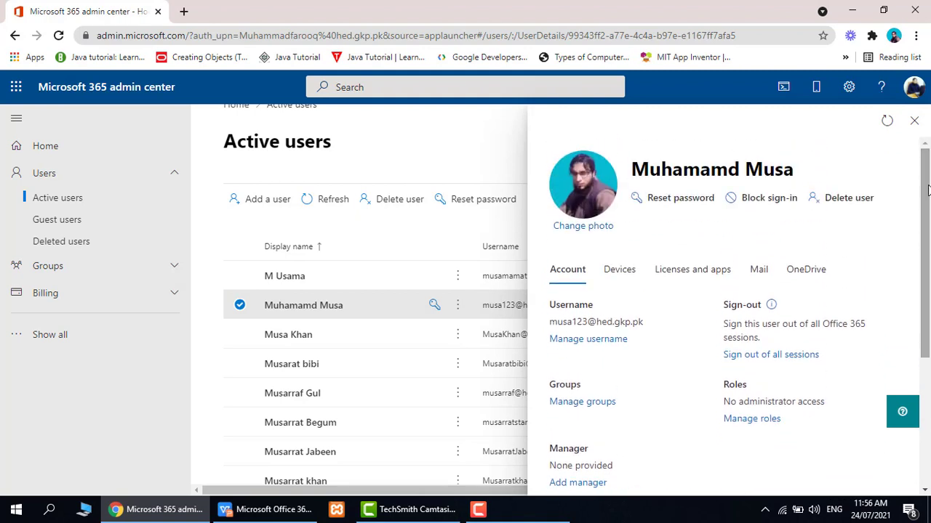